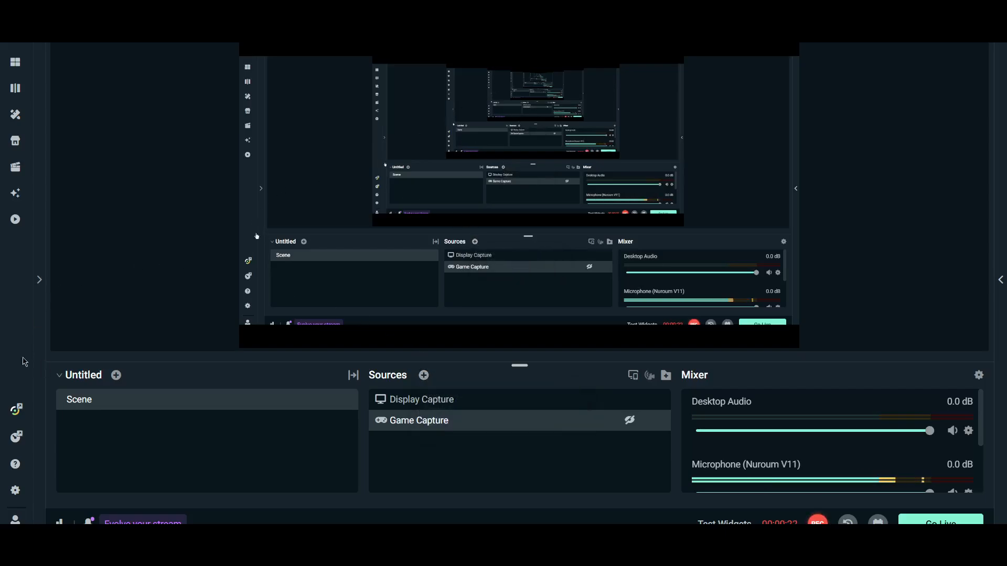
Examine the streaming and recording output settings and the hotkey bindings in the settings, and close them.
left_click(14, 492)
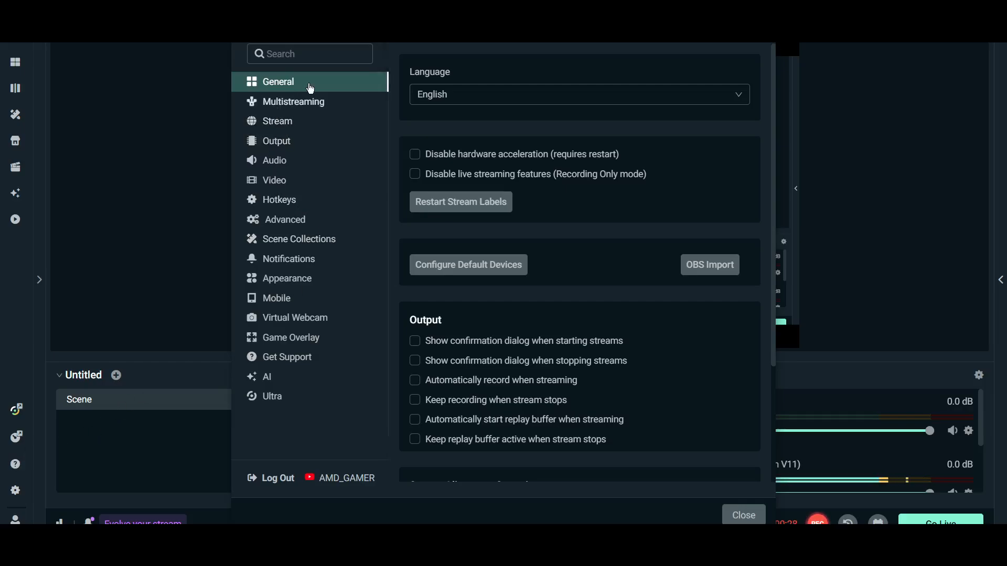
left_click(276, 140)
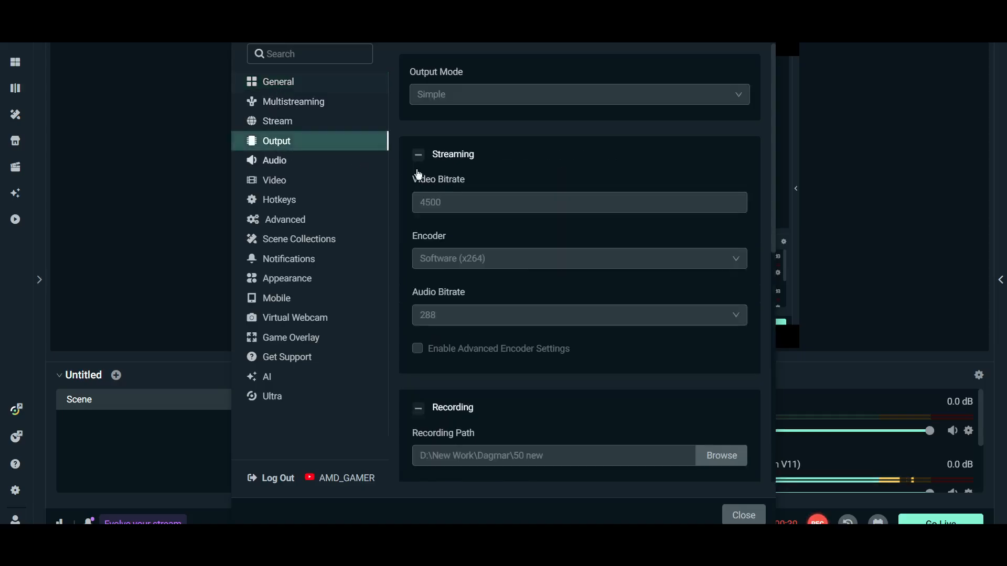
scroll(478, 171, "down", 3)
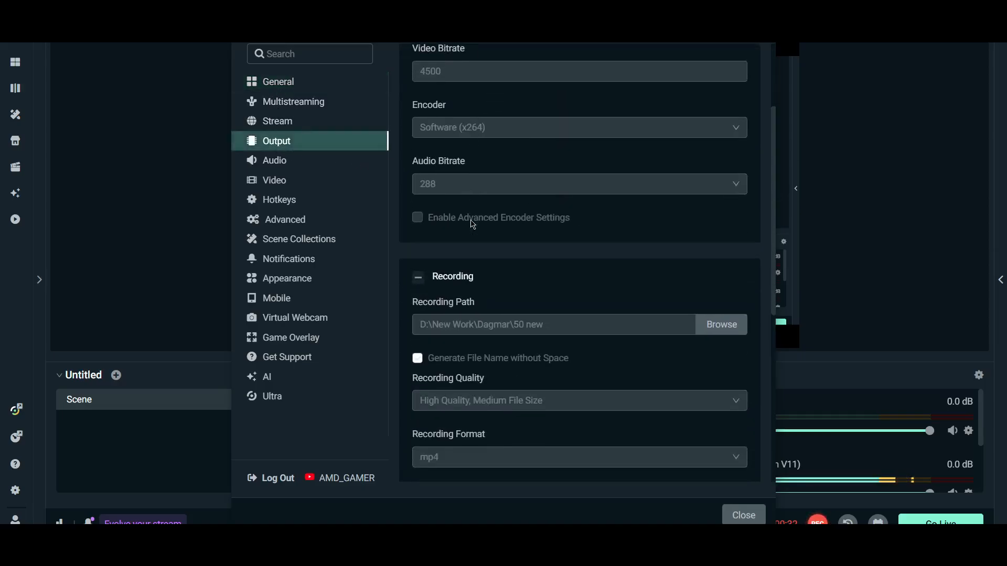
scroll(442, 299, "down", 2)
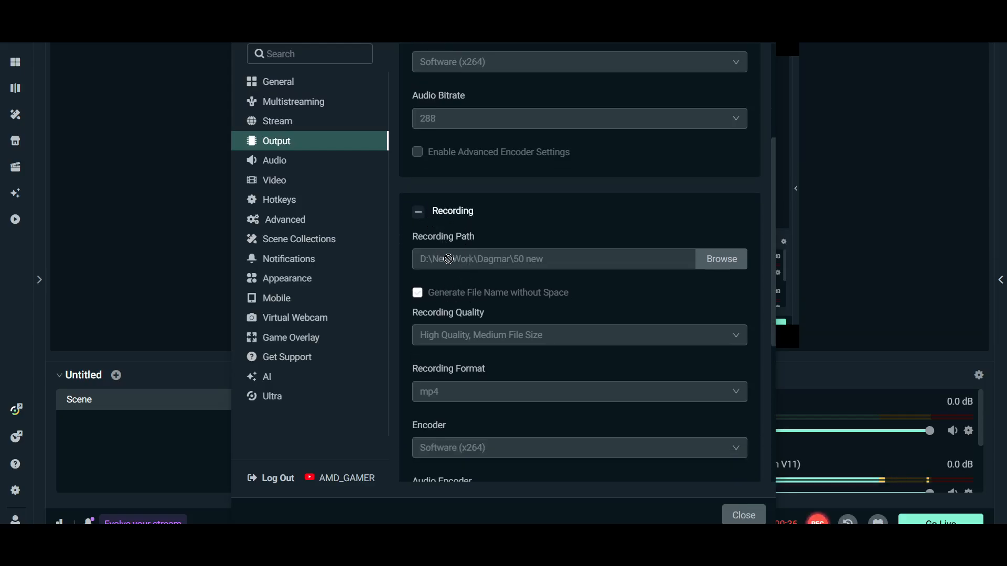
scroll(499, 310, "down", 2)
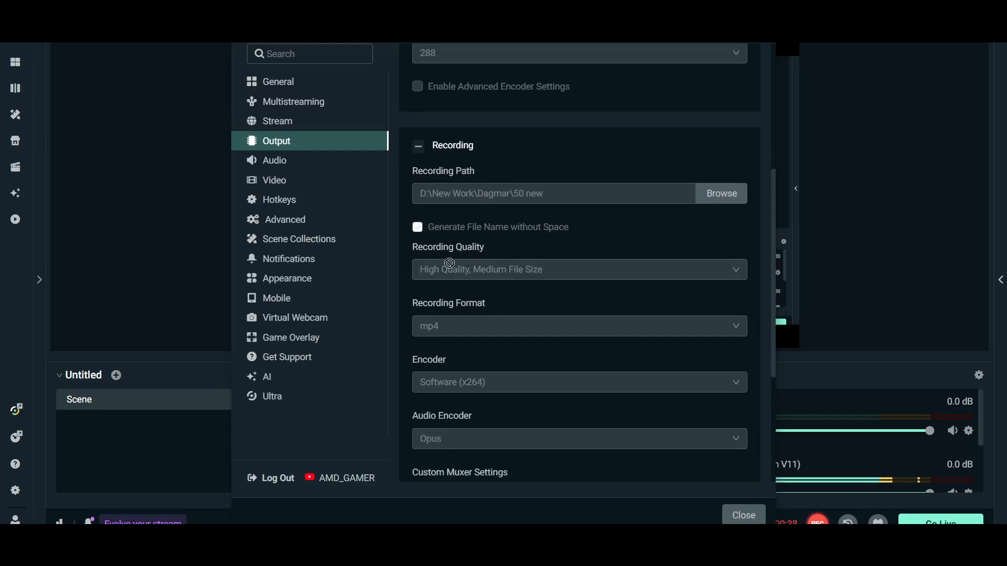
scroll(443, 259, "down", 2)
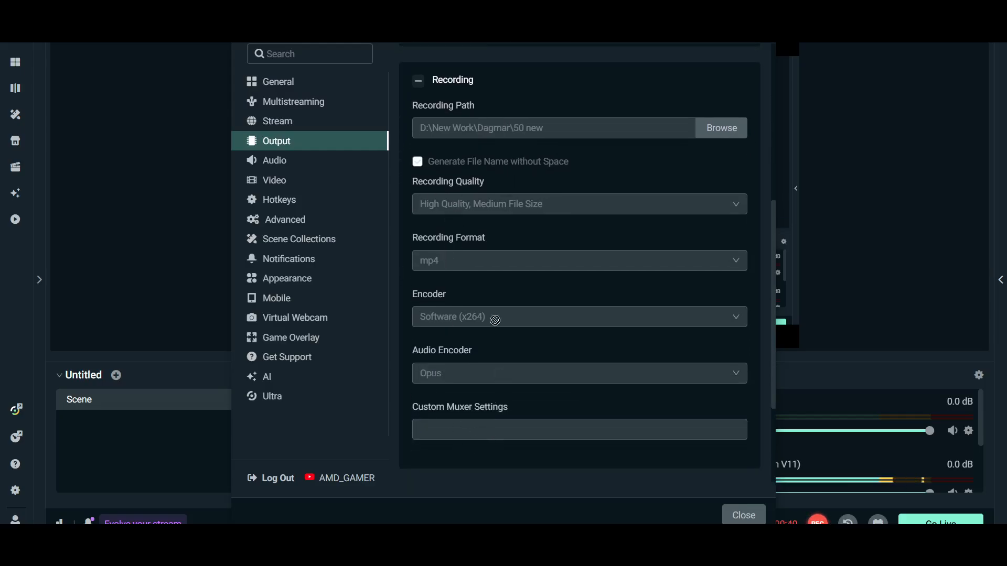
left_click(276, 199)
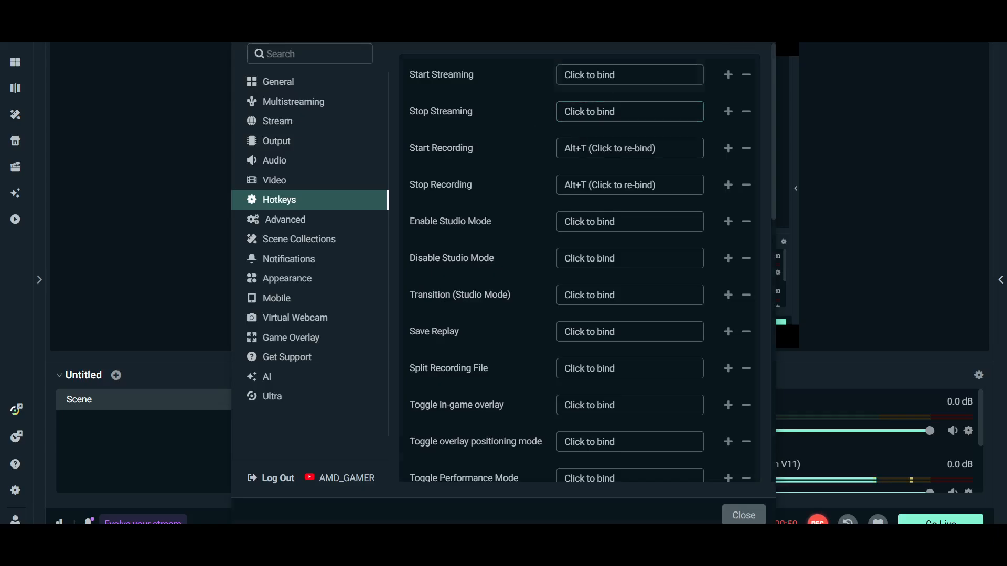
key("Escape")
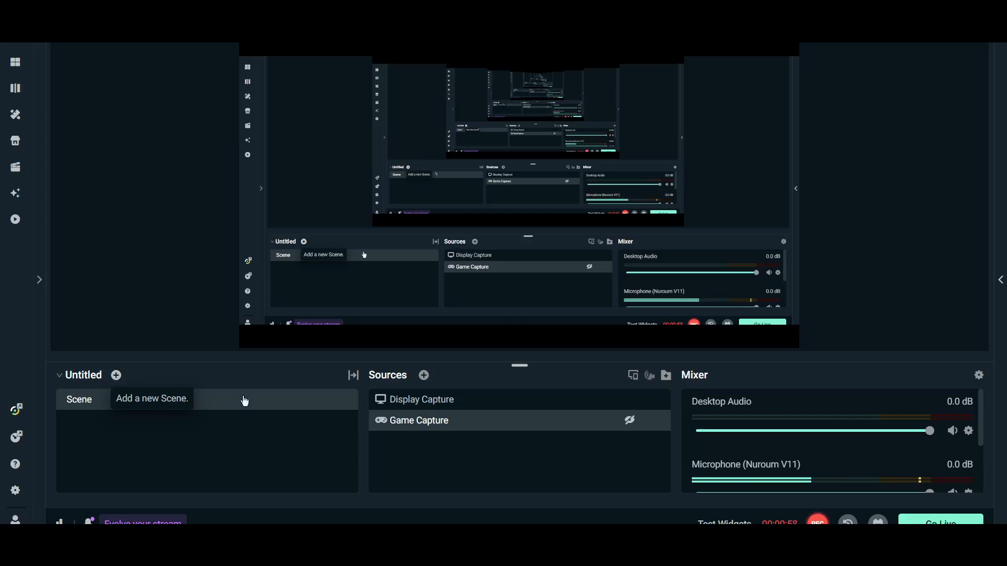
Unhide the Game Capture source, try it above Display Capture in the source order, and return it below.
left_click(423, 376)
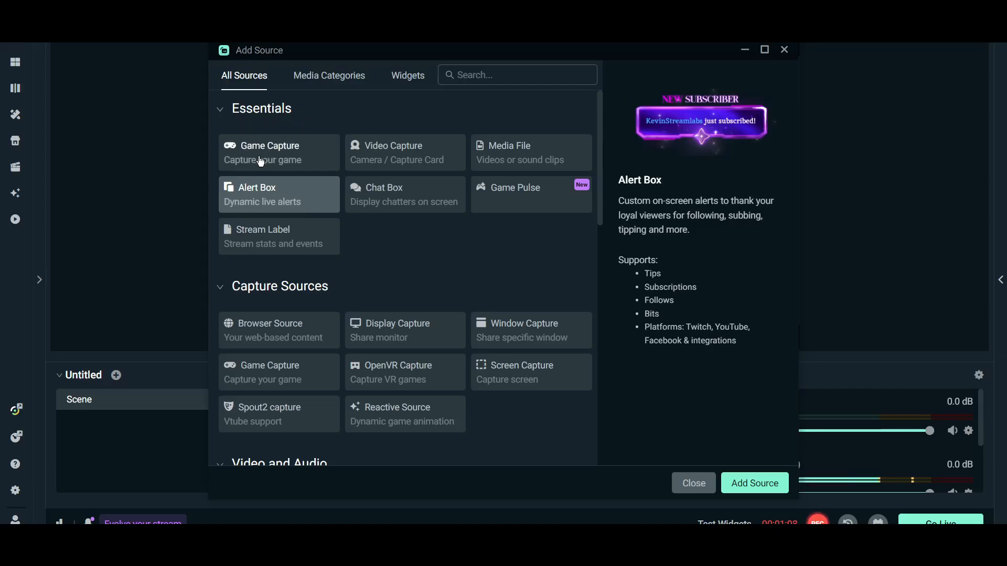
left_click(785, 50)
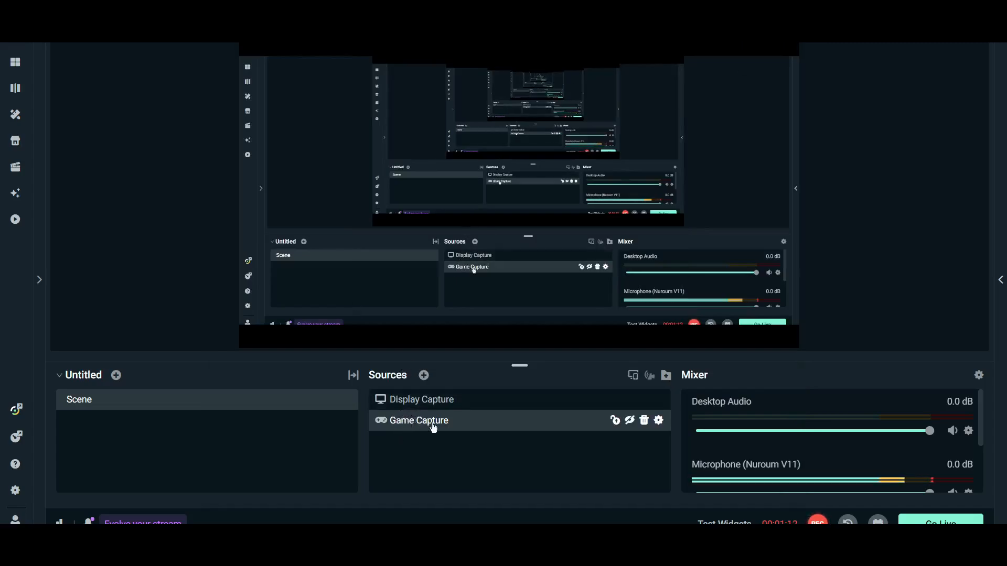
left_click(629, 423)
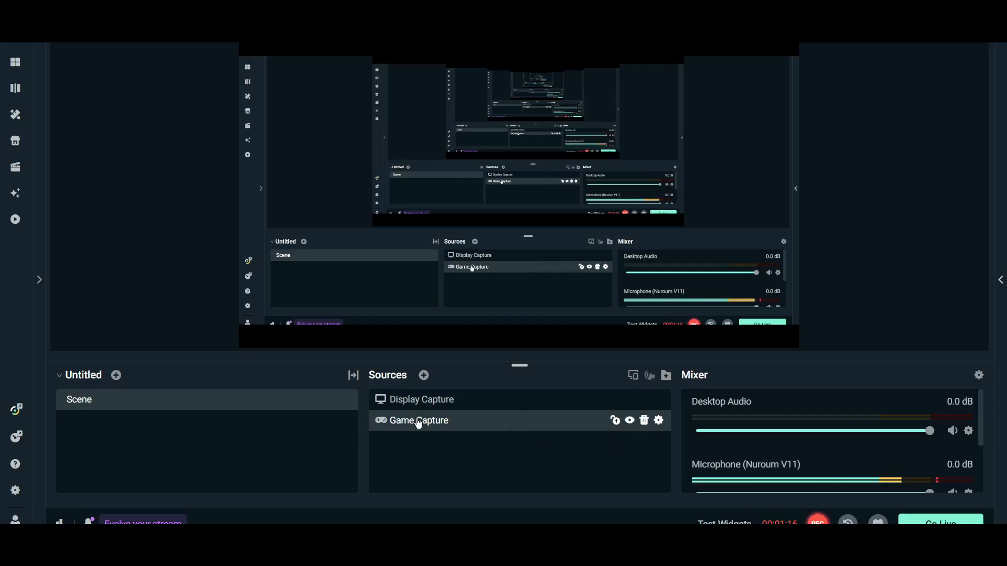
left_click_drag(418, 423, 418, 401)
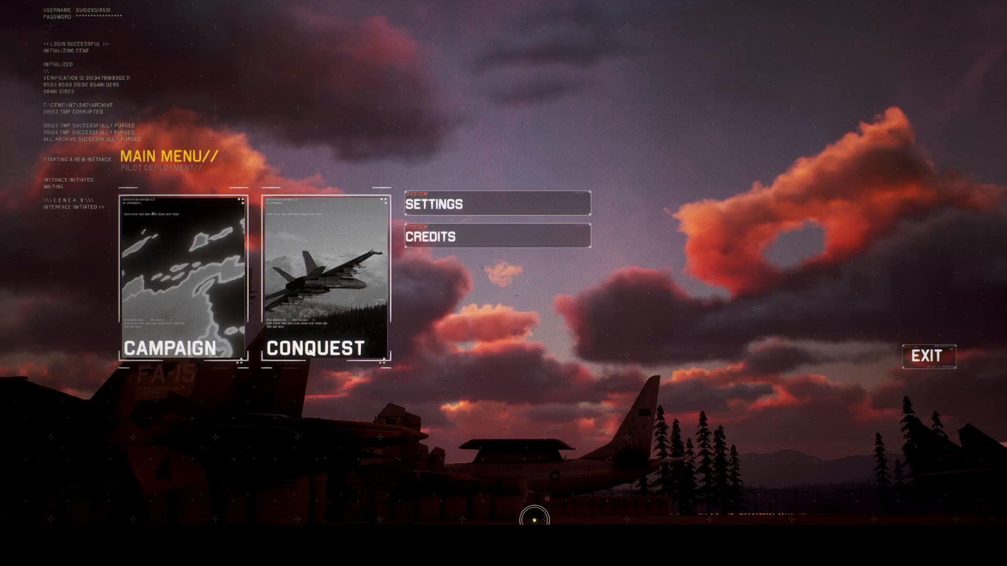
left_click_drag(410, 420, 409, 400)
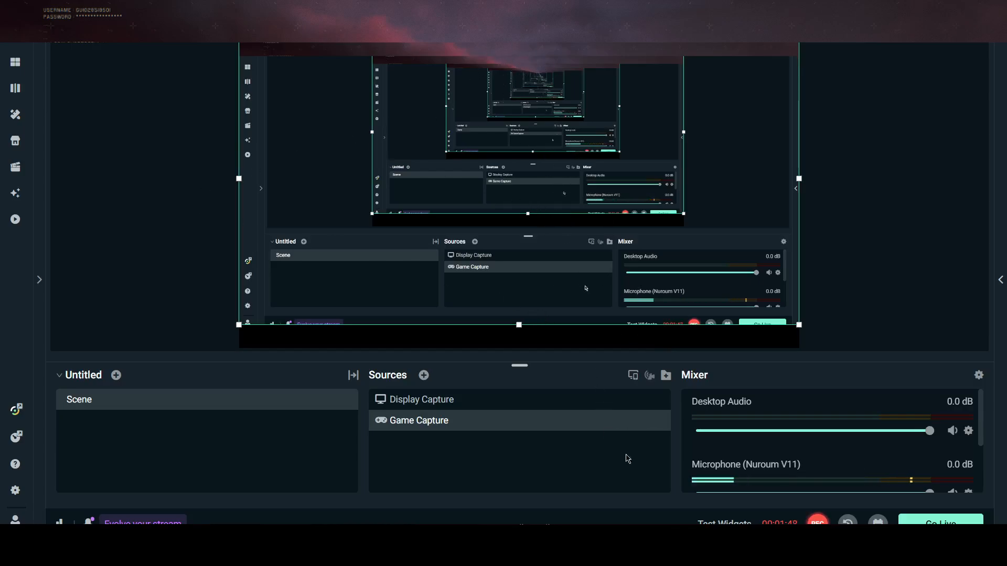
Hide the Game Capture source and lock it.
mouse_move(637, 420)
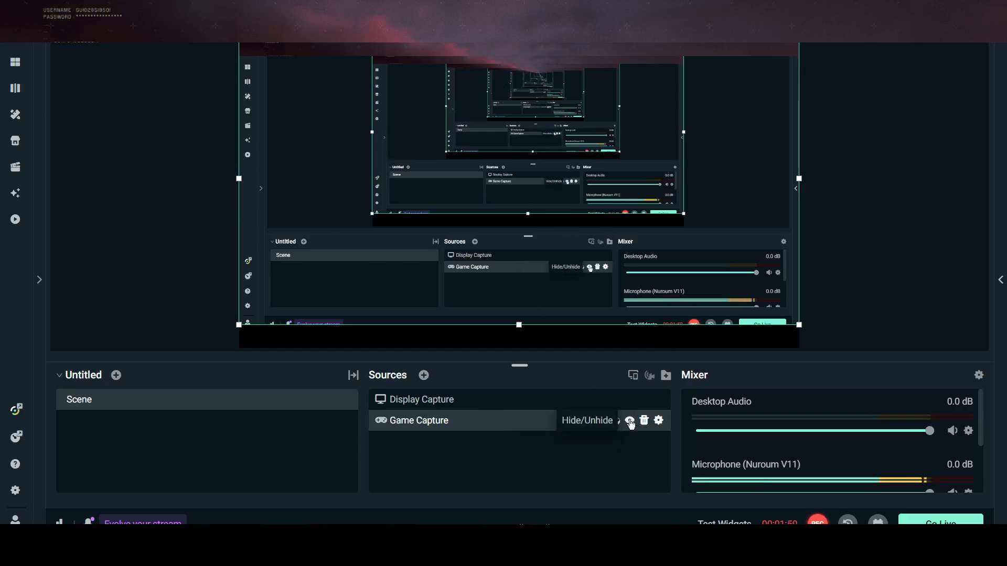
left_click(630, 421)
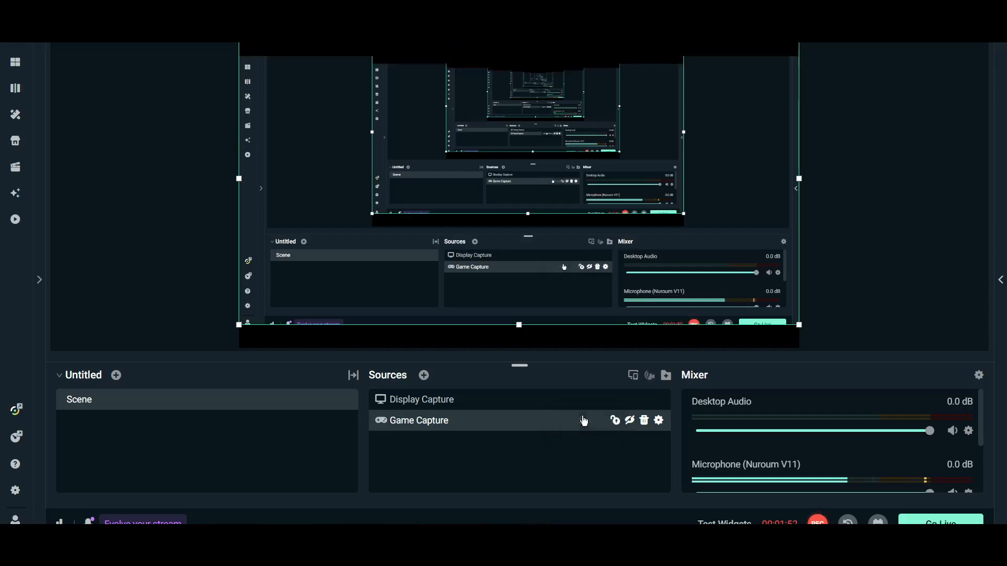
mouse_move(616, 422)
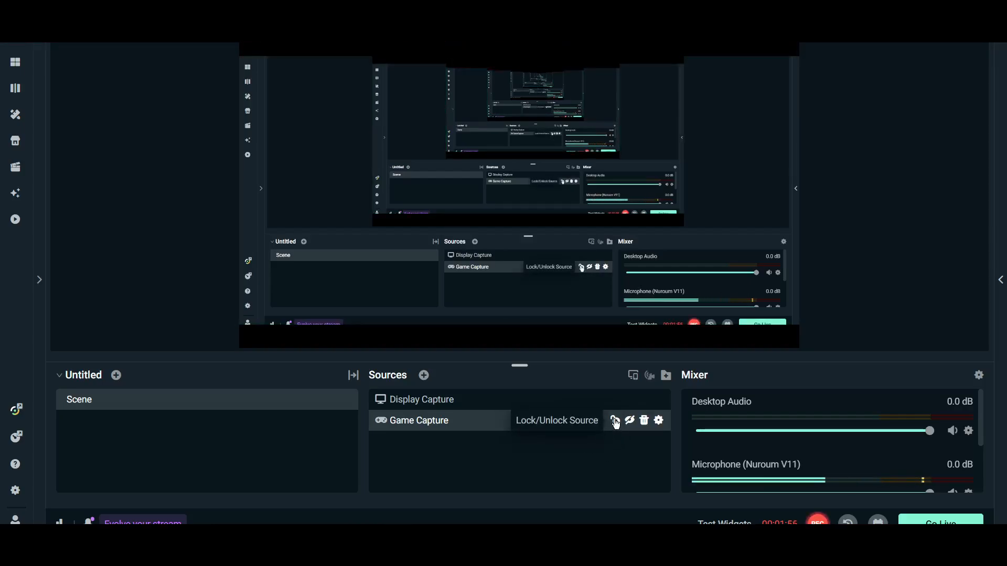
left_click(615, 421)
Examine the source types available under All Sources, Media Categories and Widgets, and close the list without adding one.
left_click(424, 376)
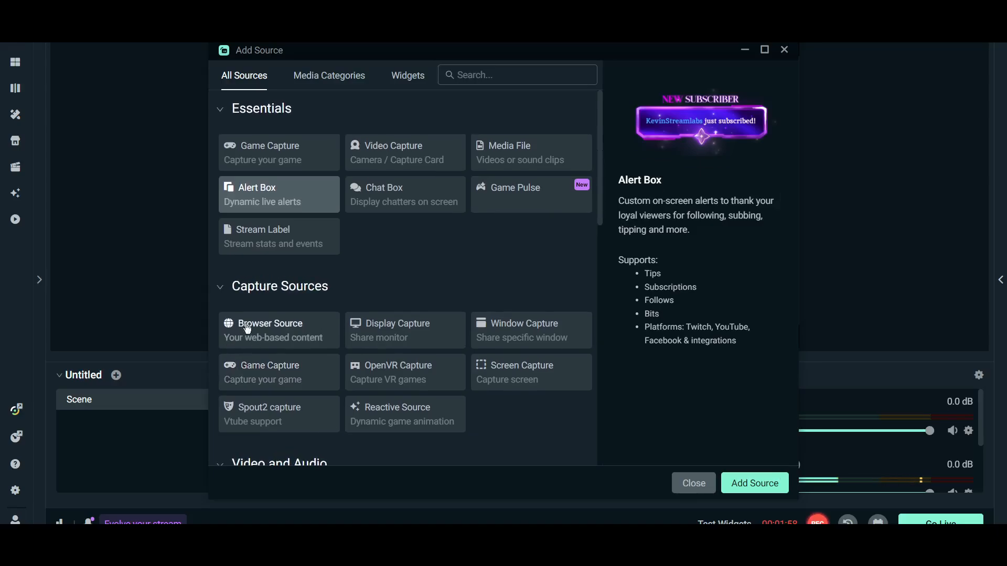
scroll(323, 289, "down", 1)
scroll(323, 293, "down", 2)
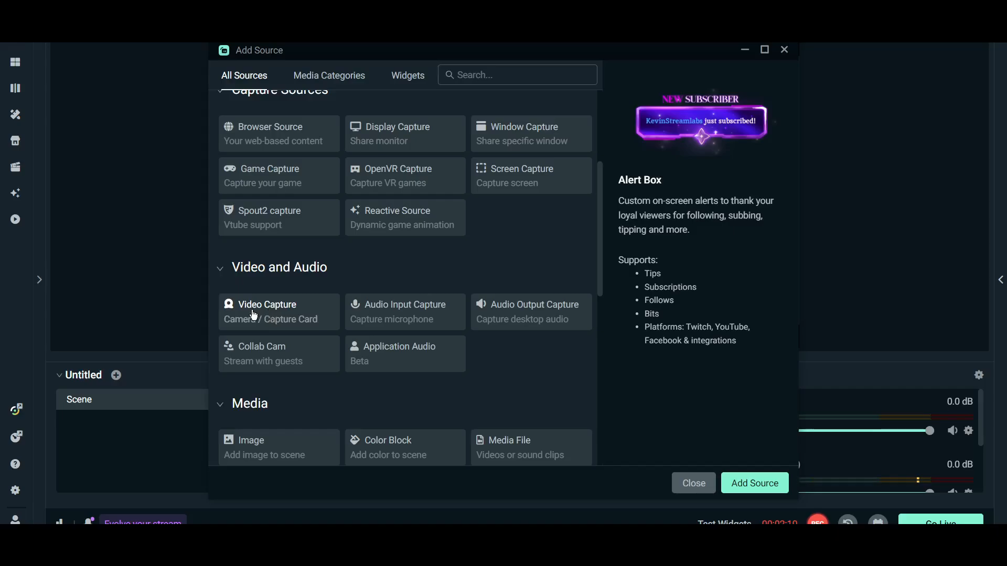
scroll(246, 313, "down", 2)
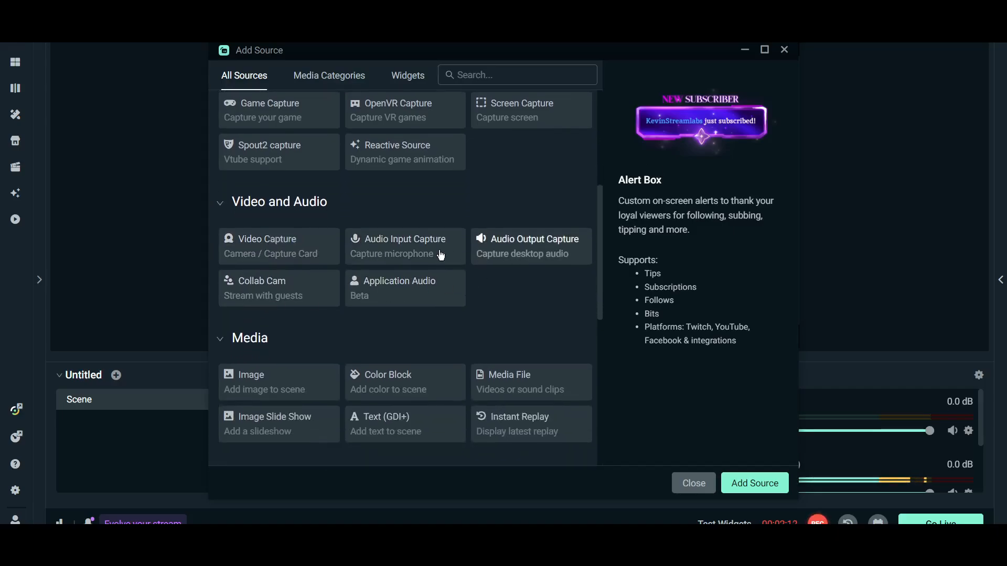
scroll(315, 267, "down", 12)
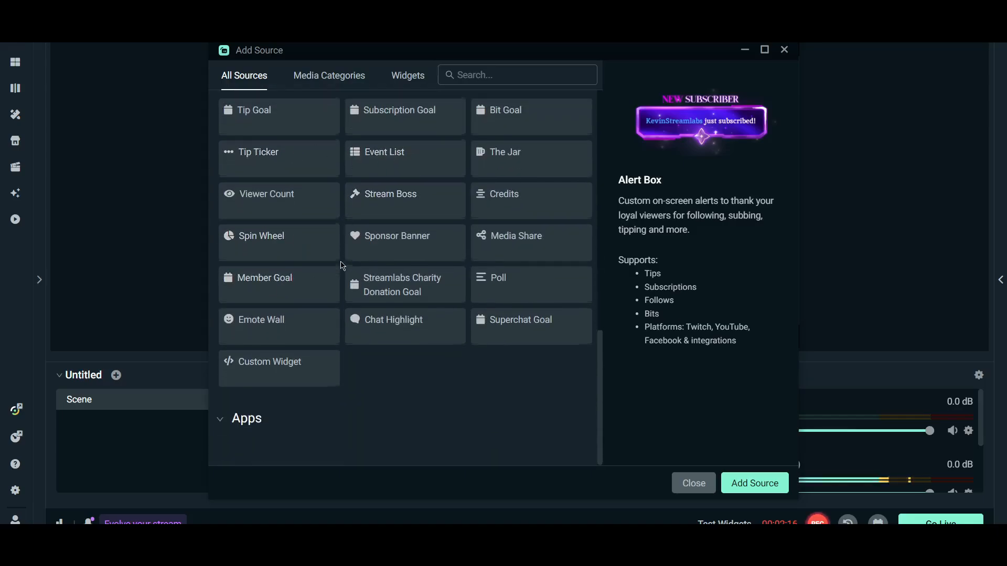
scroll(352, 294, "up", 10)
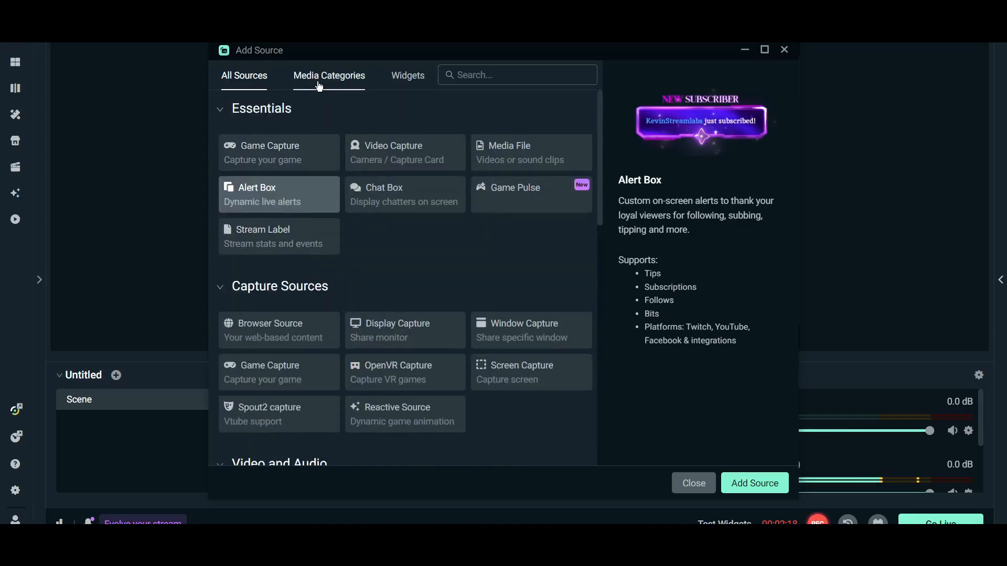
left_click(329, 76)
left_click(408, 76)
left_click(247, 76)
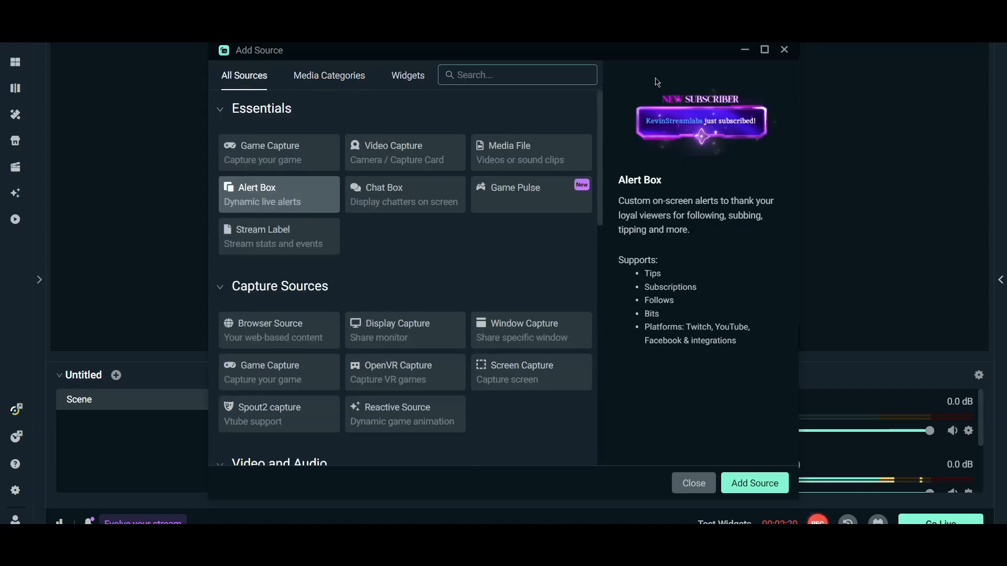
left_click(783, 53)
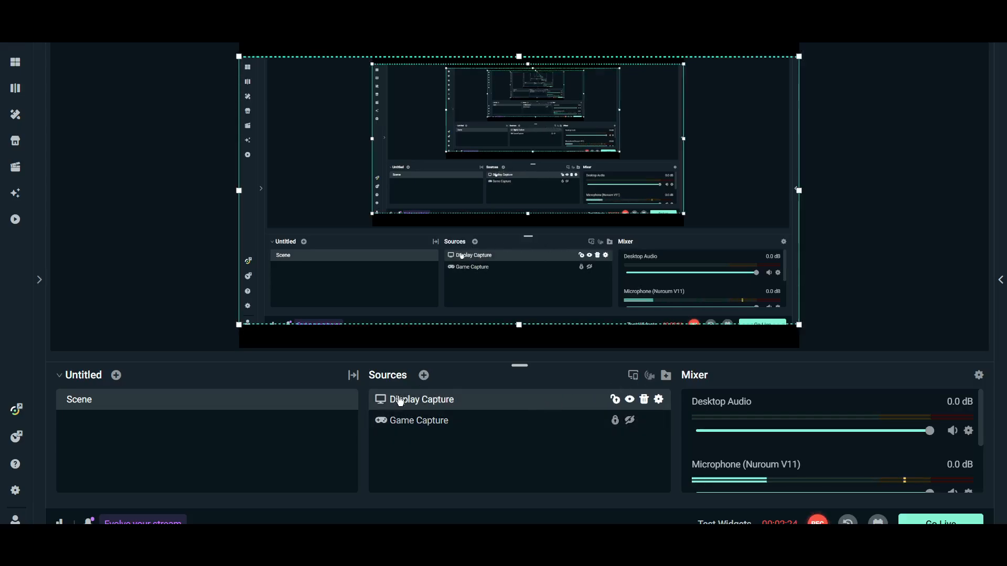
Configure the Display Capture source with the Automatic capture method and the DELL P2414H 1920x1080 primary monitor.
left_click(659, 401)
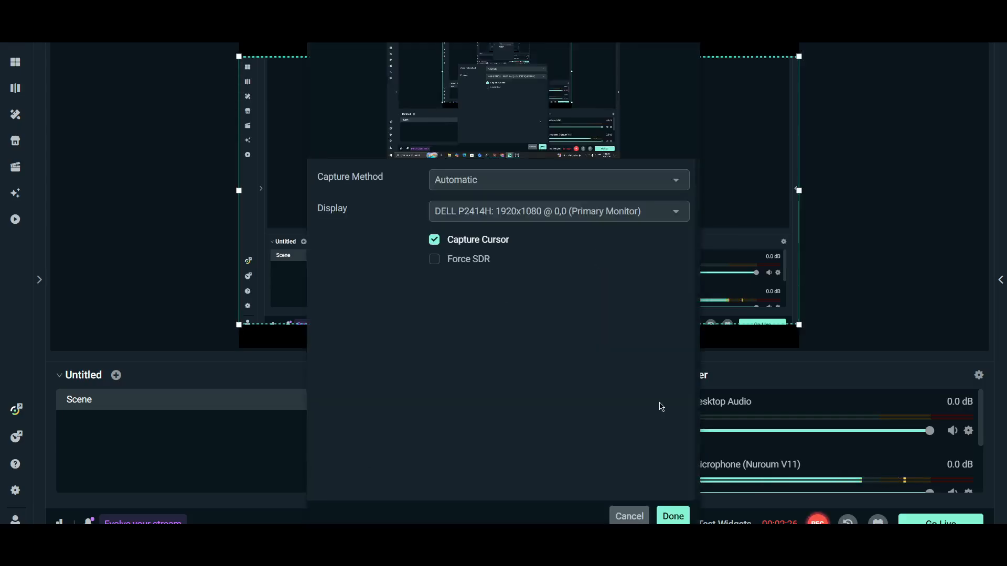
left_click(448, 177)
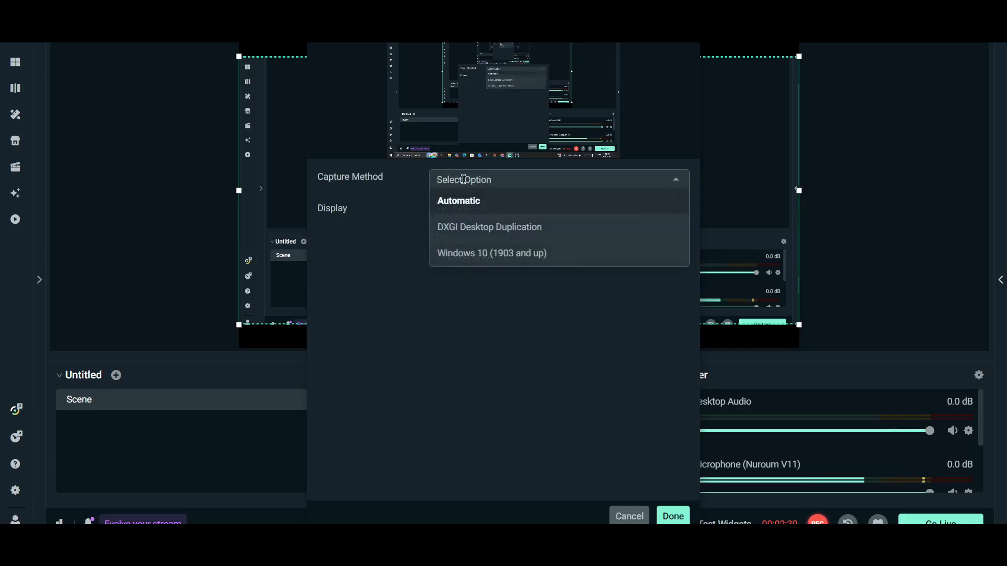
left_click(461, 200)
left_click(467, 210)
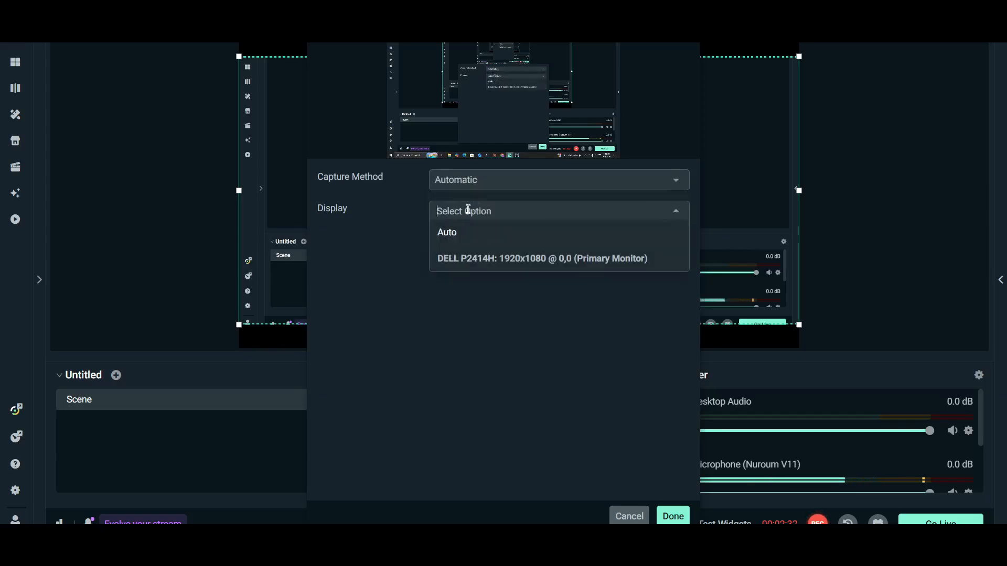
left_click(381, 260)
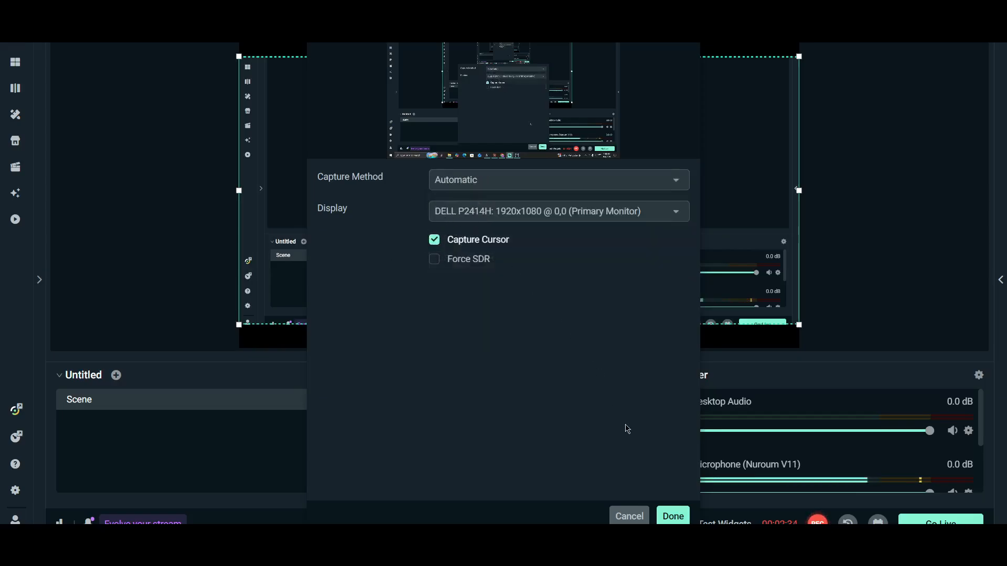
left_click(670, 517)
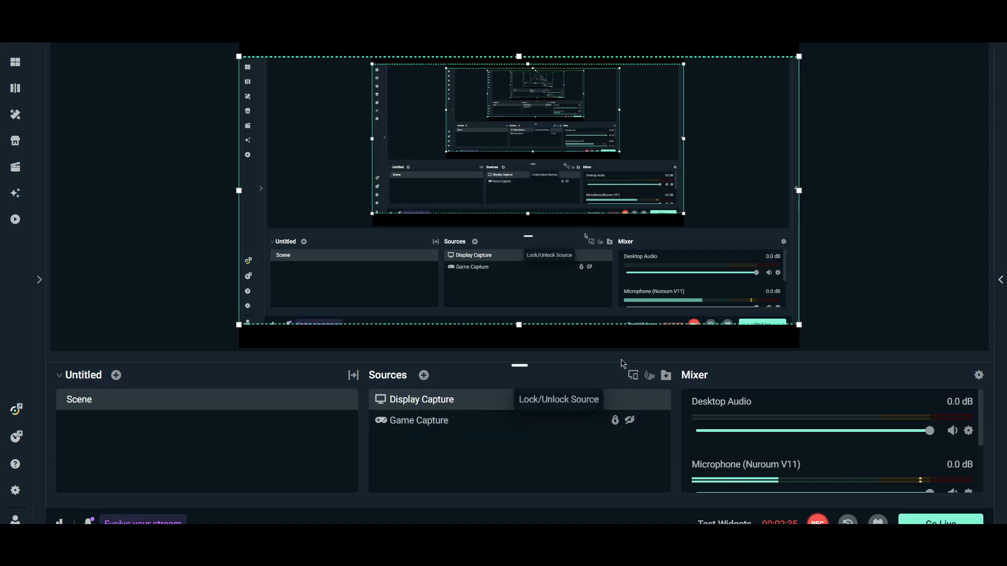
Add a brand-new Game Capture source to the scene instead of reusing the existing one.
left_click(422, 376)
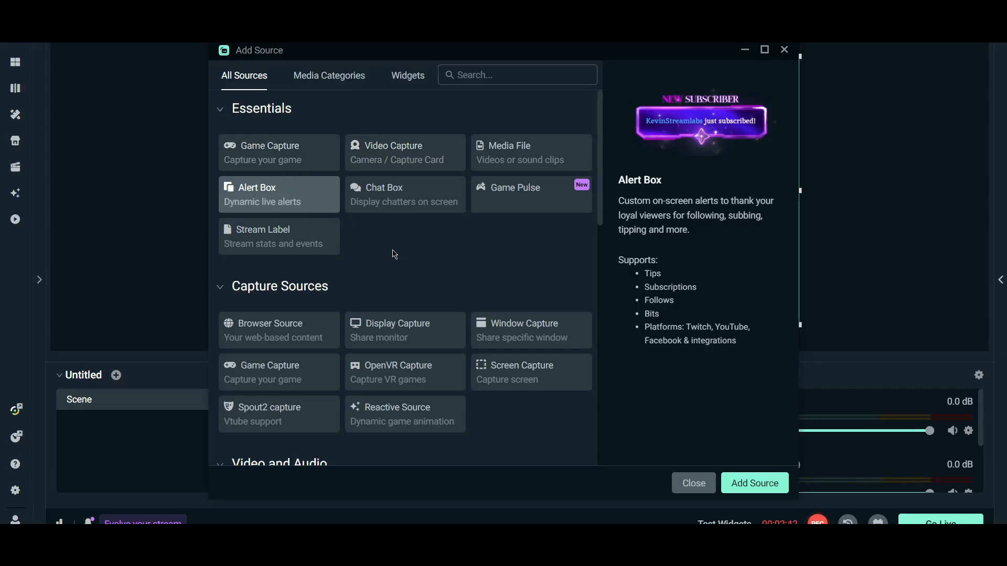
scroll(393, 254, "down", 2)
scroll(394, 255, "down", 1)
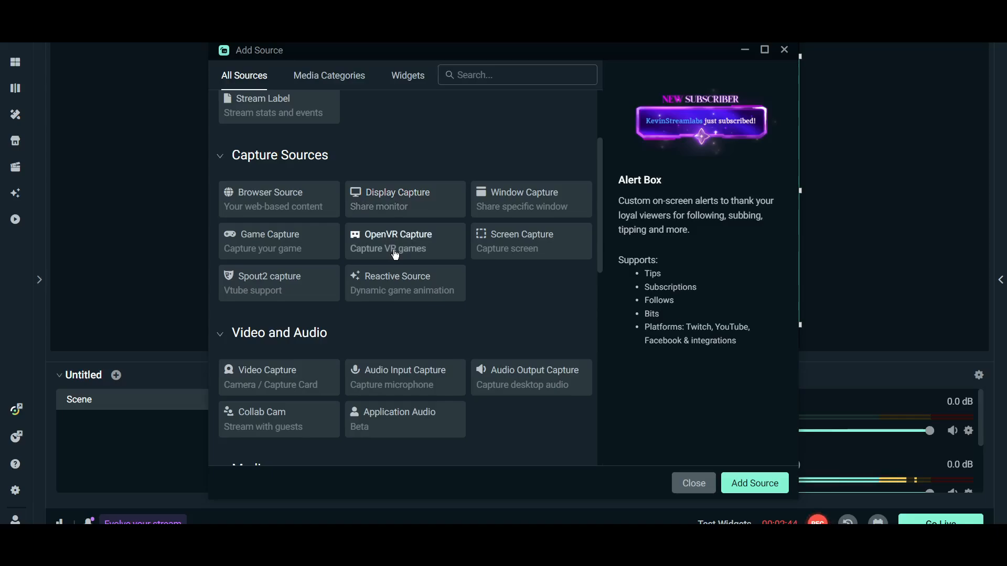
left_click(286, 242)
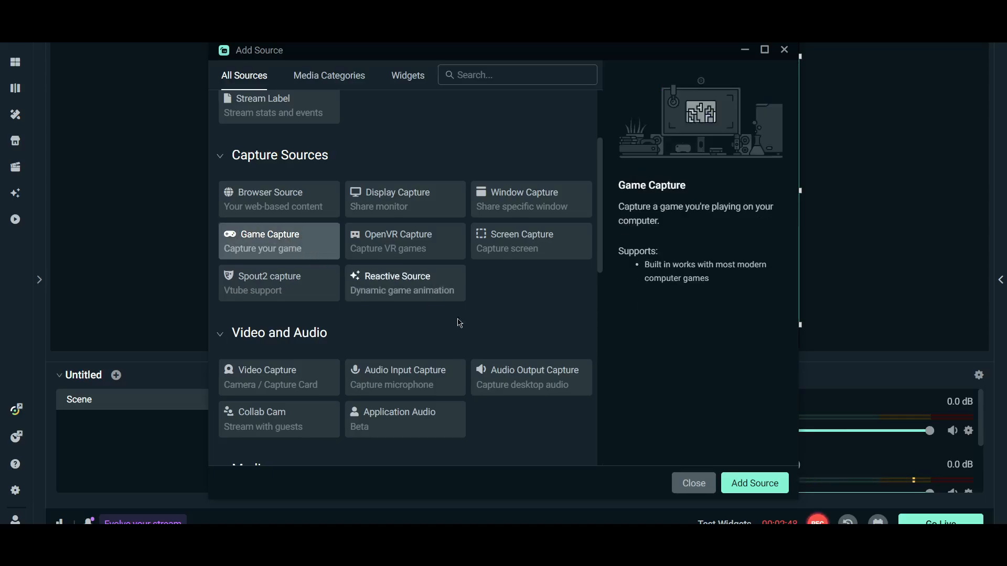
left_click(755, 483)
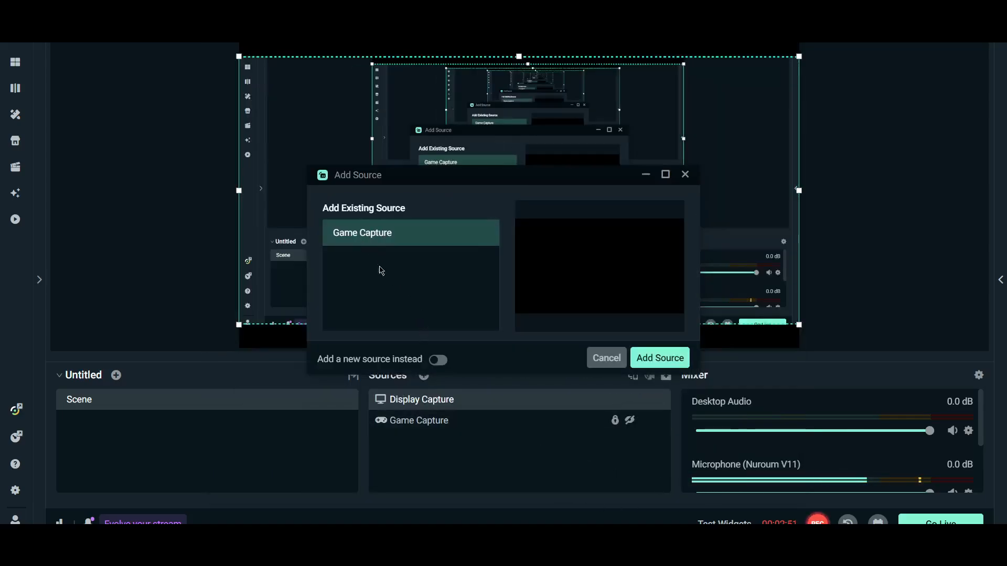
left_click(438, 360)
left_click(659, 358)
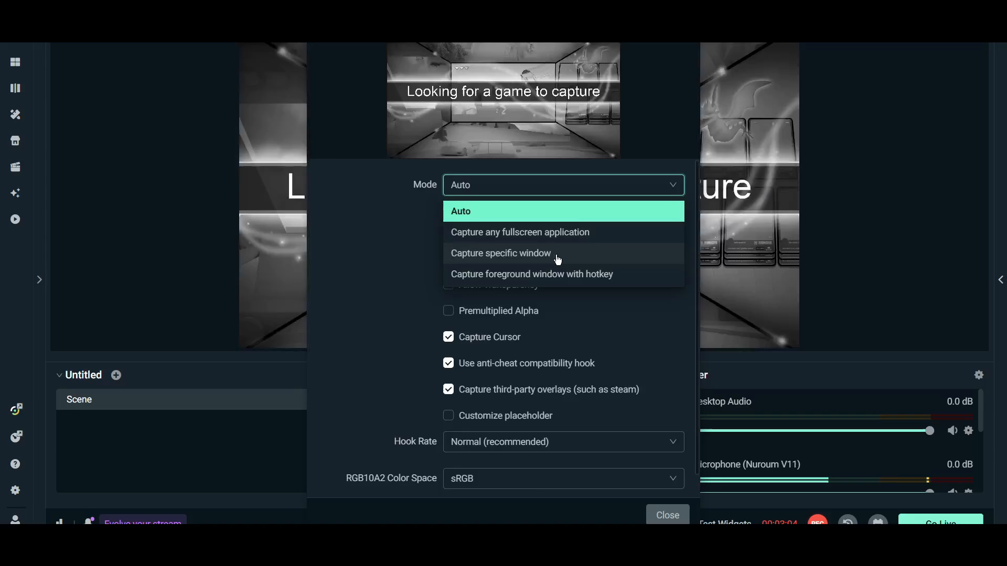
Set the new Game Capture source to capture a specific window, choosing [claude.exe]: Claude, and close its settings.
left_click(558, 254)
left_click(493, 222)
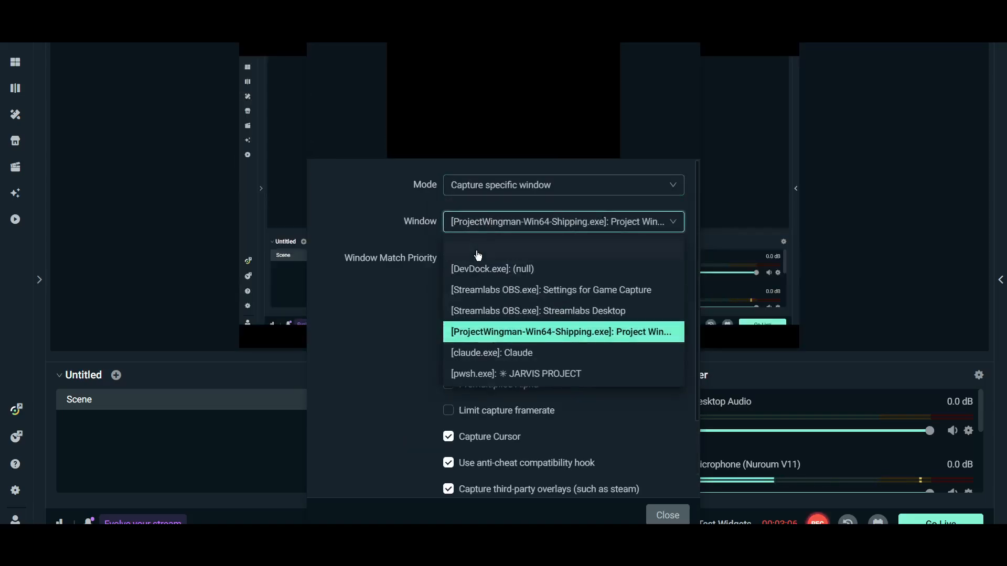
left_click(504, 353)
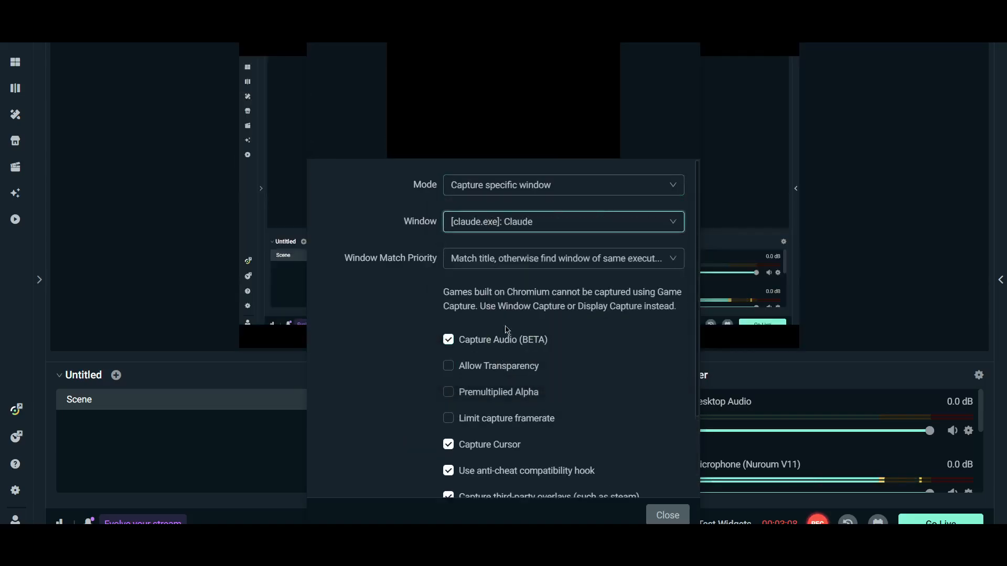
scroll(491, 304, "down", 3)
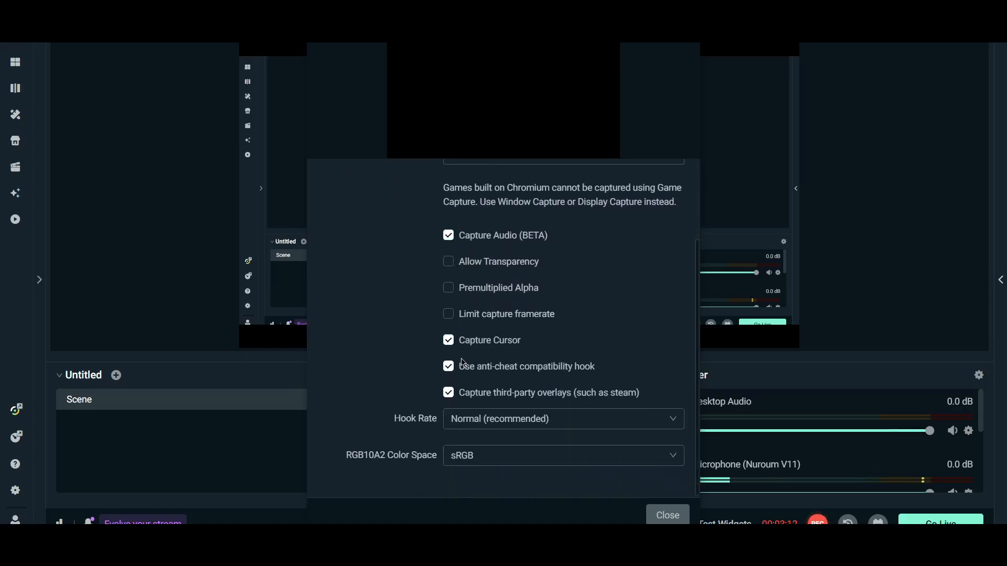
scroll(475, 357, "up", 3)
scroll(511, 249, "down", 3)
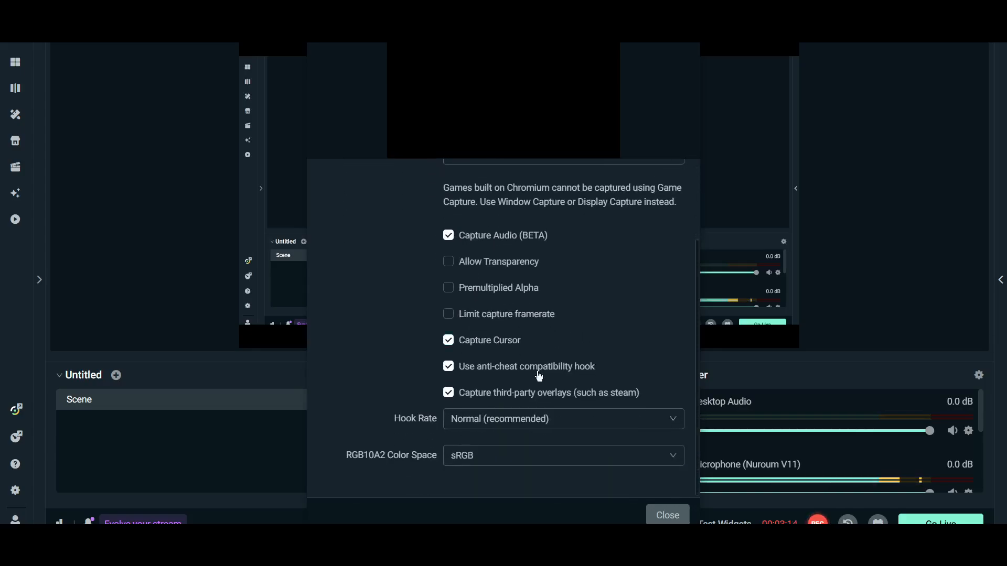
left_click(667, 516)
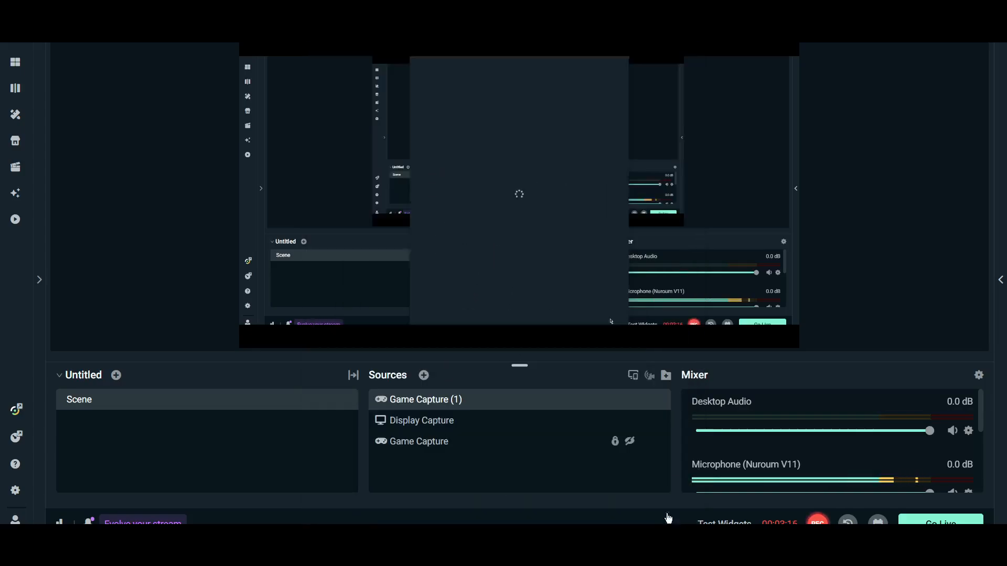
Move Display Capture above Game Capture (1) in the source order.
left_click(418, 431)
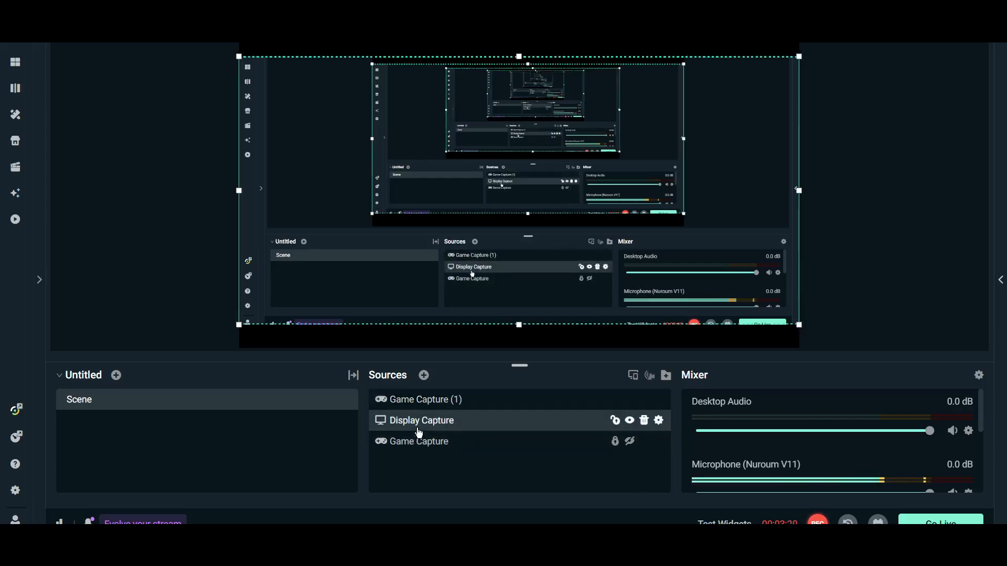
left_click_drag(418, 431, 420, 399)
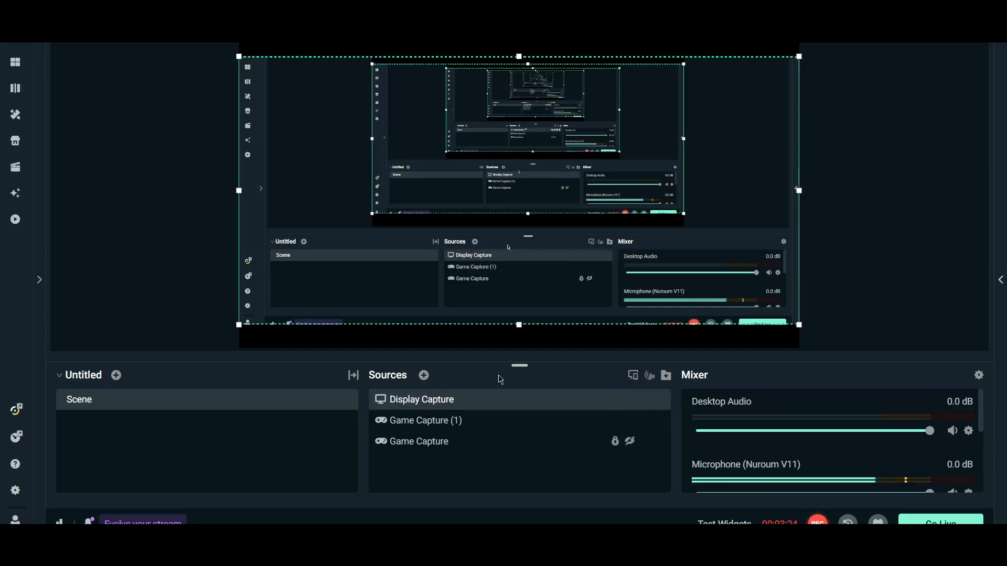